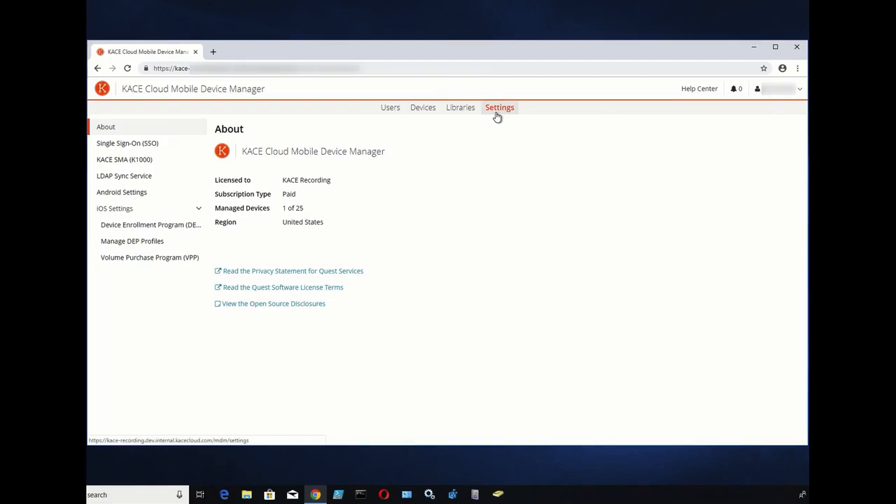
Open the LDAP Sync Service settings and download the LDAP Sync Service Client ver. 1.12.111.0 installer.
click(146, 183)
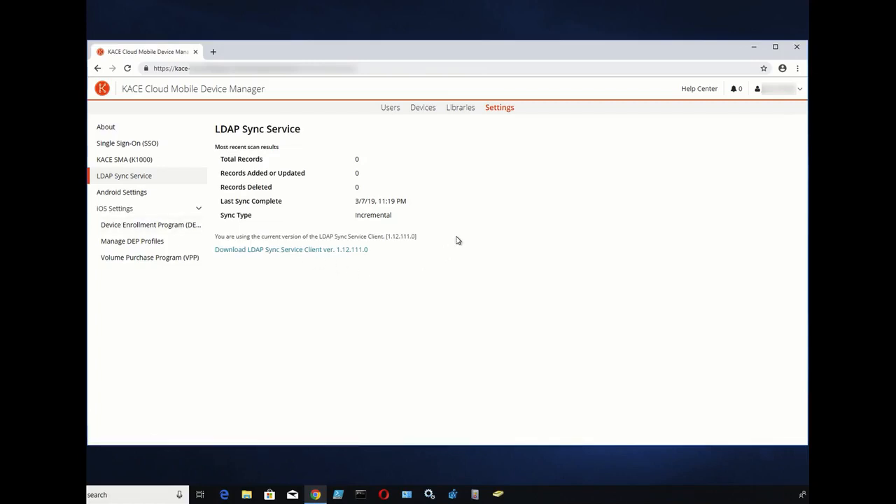
drag(453, 242, 211, 242)
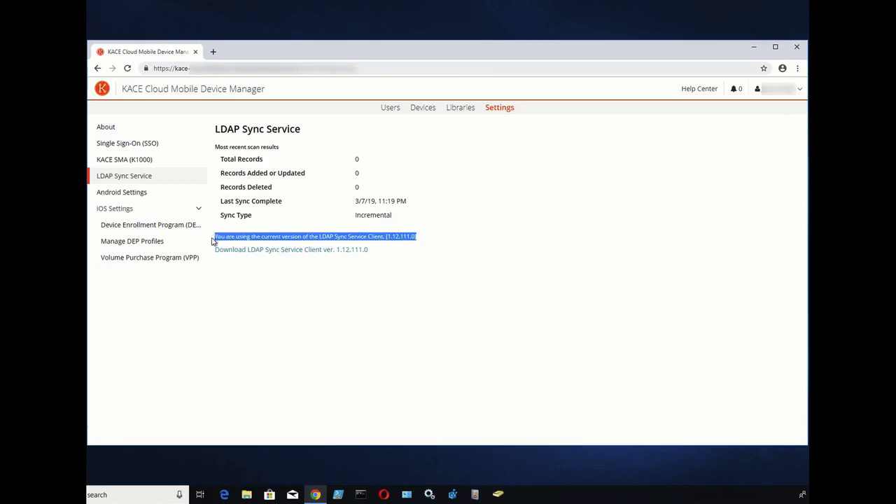
click(483, 262)
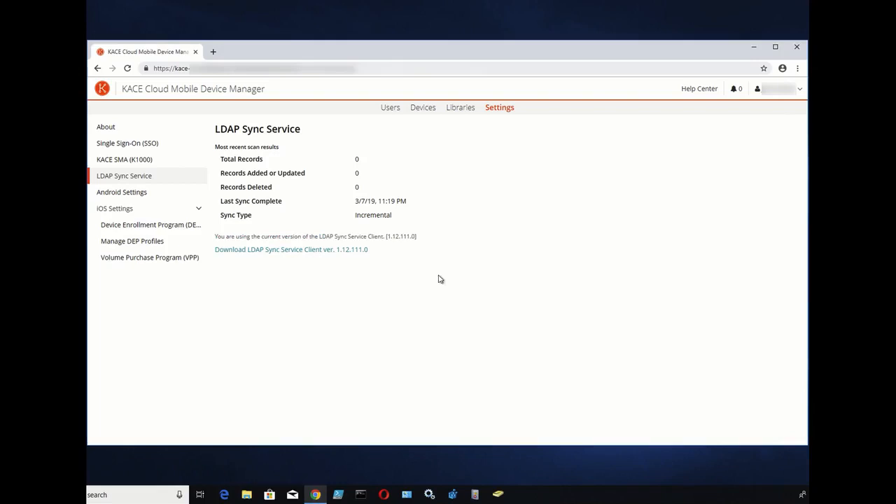
click(302, 253)
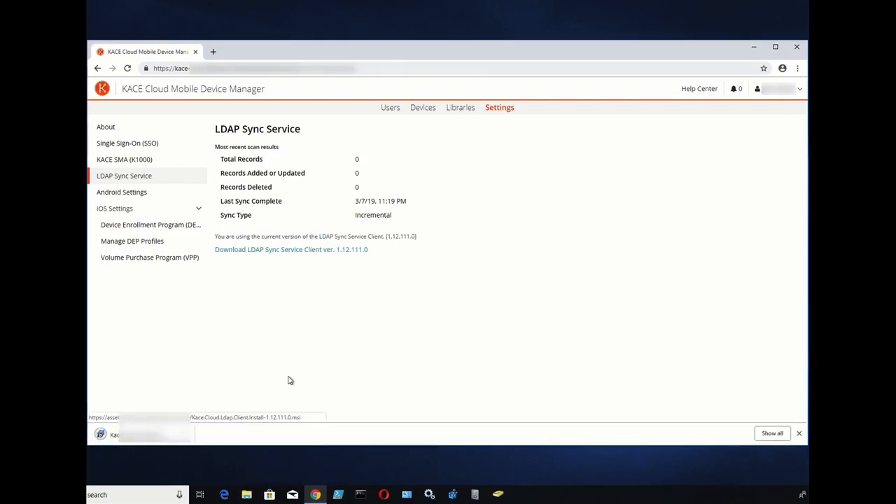
Run the downloaded LDAP Sync Service installer, accept the license agreement and authorize the installation.
click(184, 435)
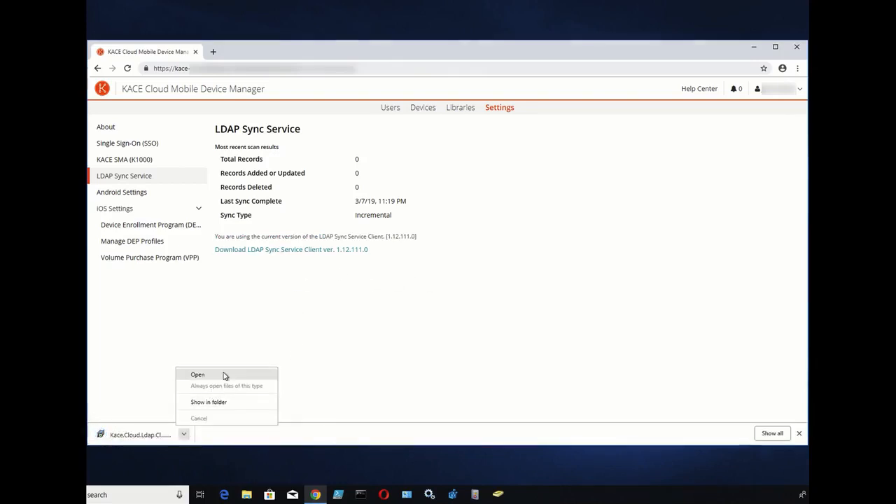
click(224, 374)
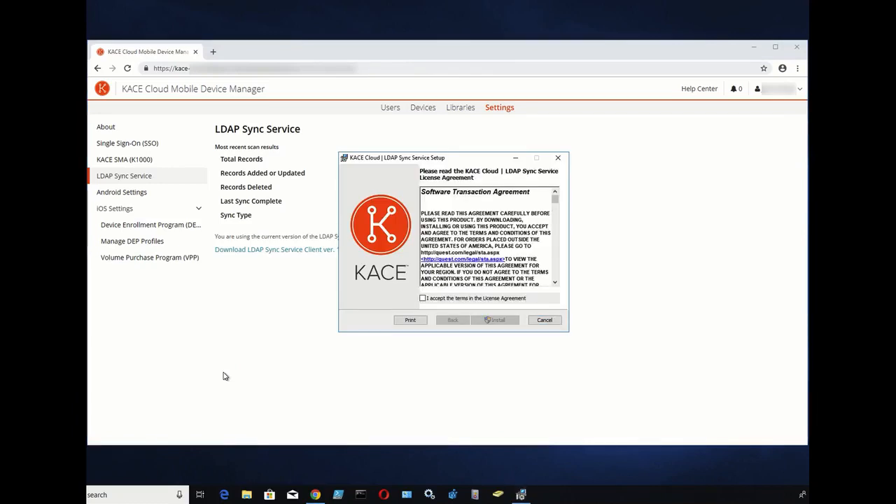
drag(555, 199, 452, 319)
click(423, 298)
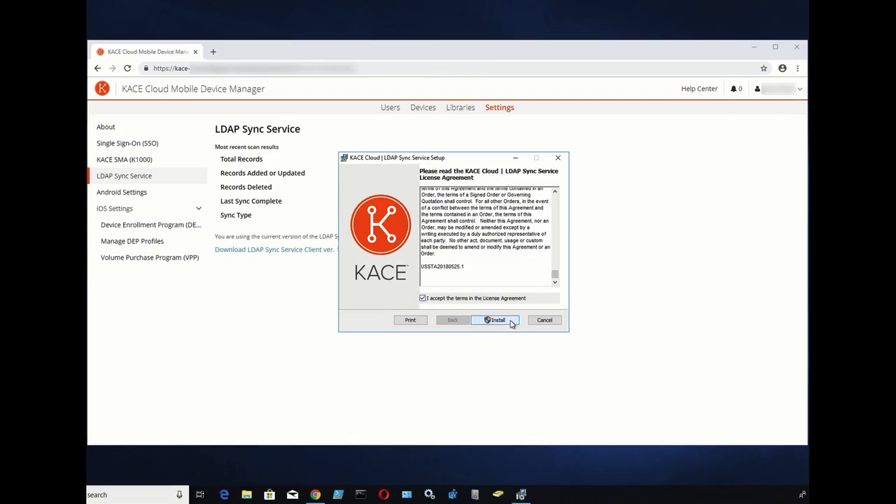
click(511, 321)
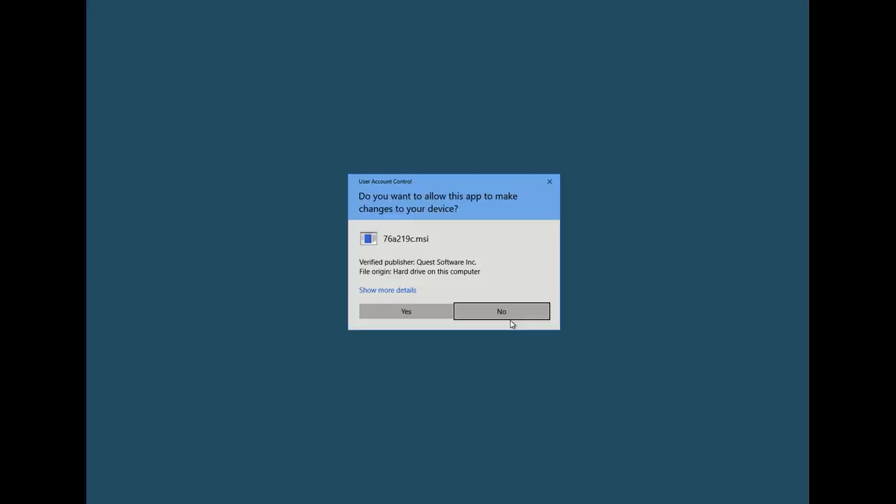
click(406, 312)
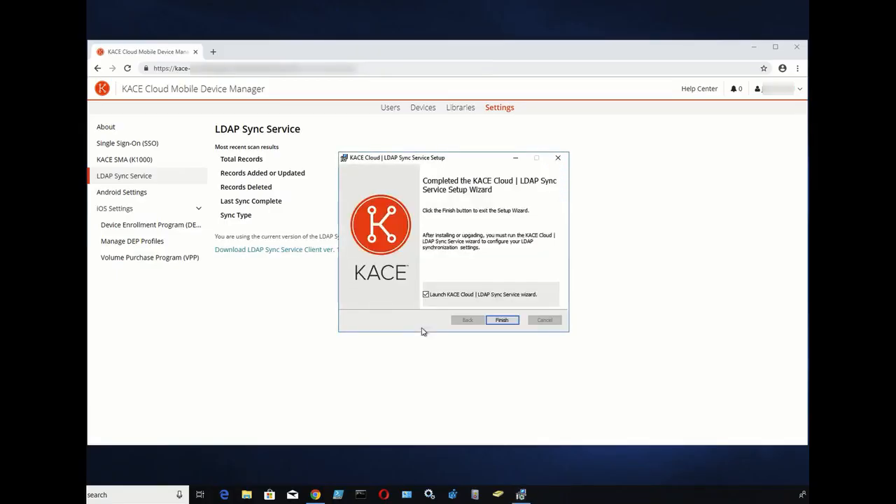
Finish the setup with the configuration wizard launching, and sign in to KACE Cloud with the account password.
click(505, 322)
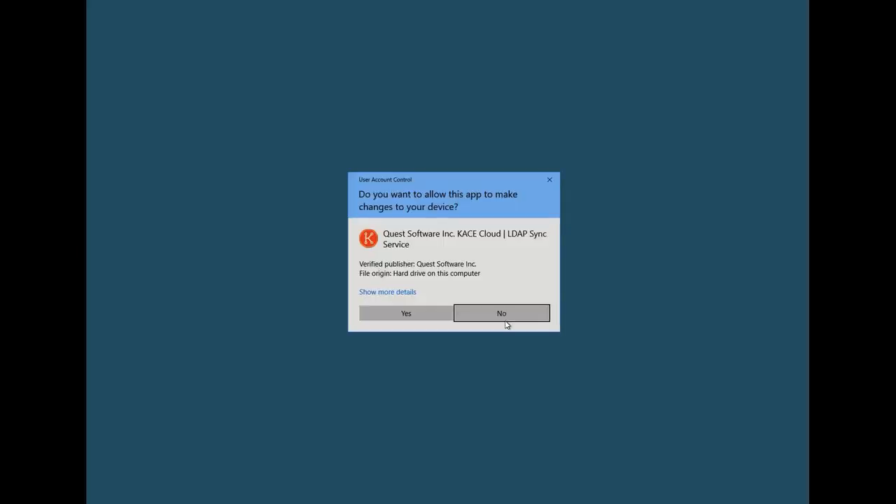
click(434, 320)
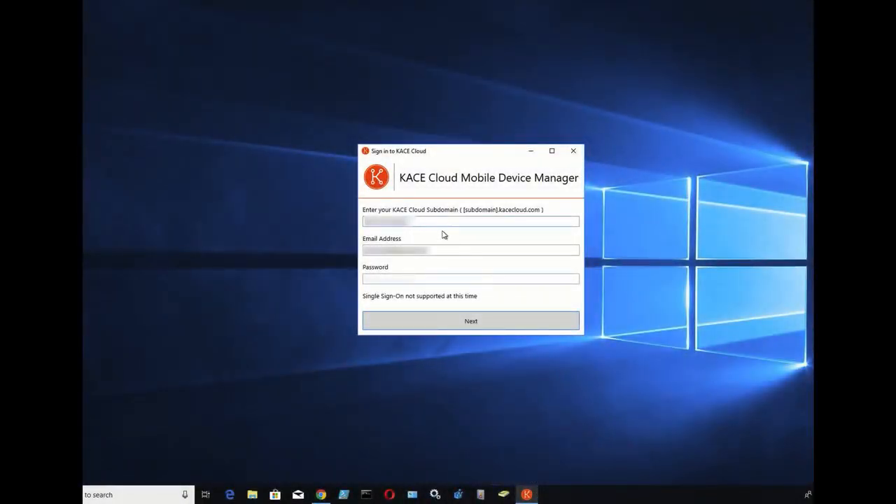
click(440, 278)
text(•••••)
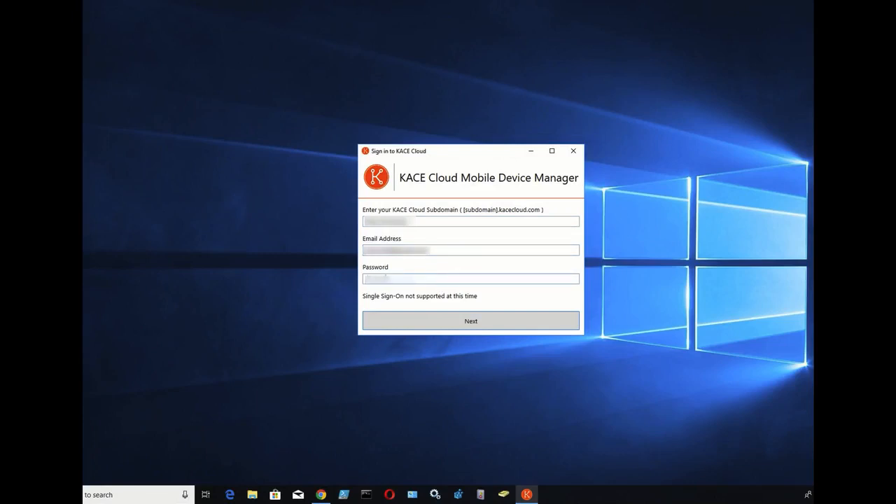
click(486, 320)
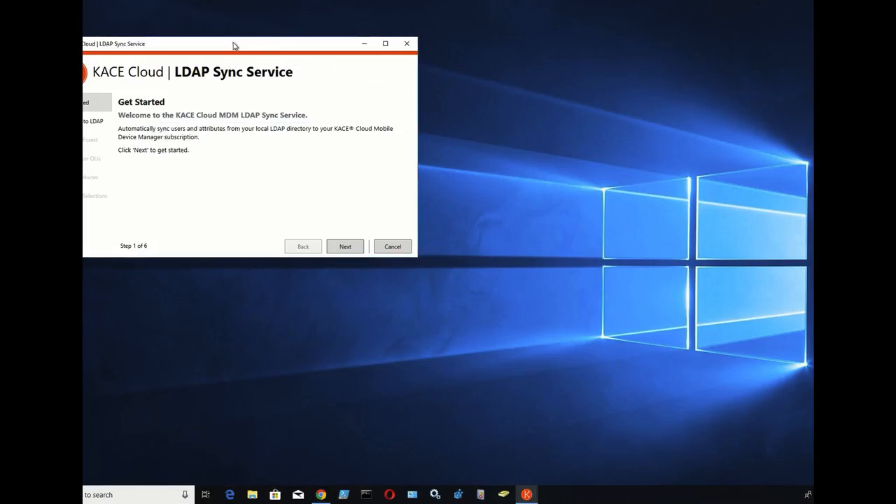
Start the LDAP Sync Service wizard and connect to LDAP by logging in with the account's password.
drag(234, 46, 437, 140)
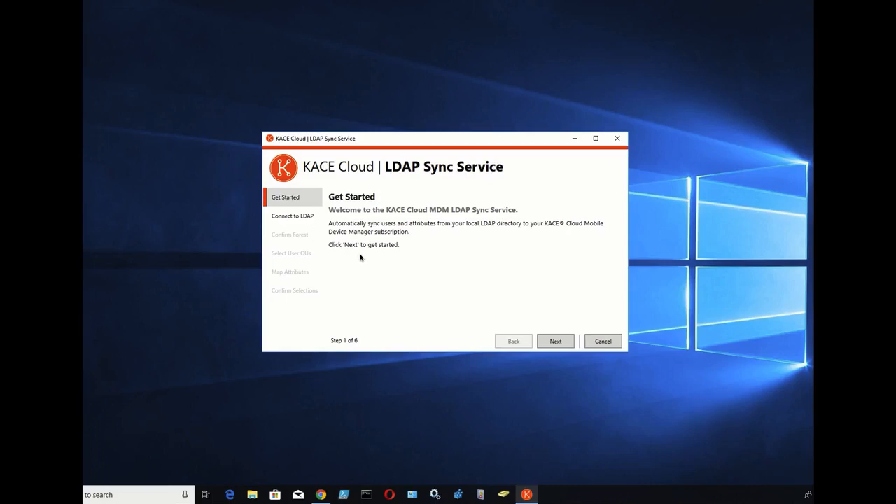
click(546, 346)
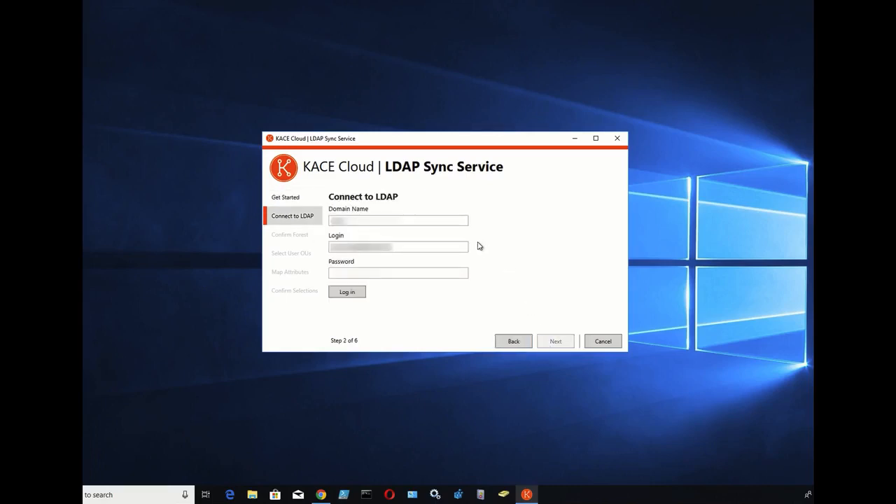
click(442, 222)
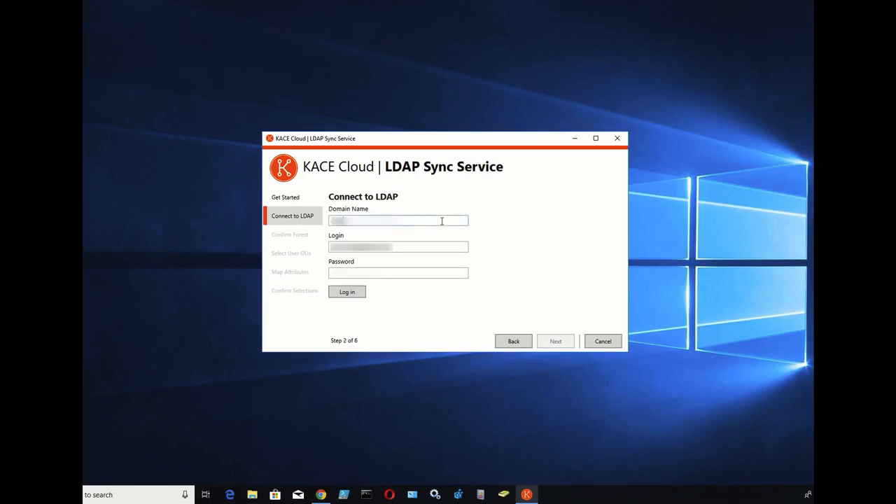
click(426, 273)
text(**********)
click(361, 296)
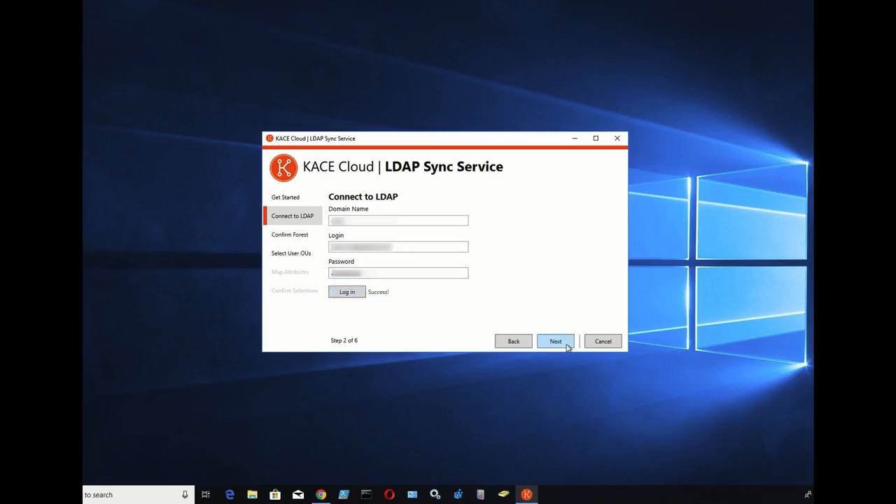
click(557, 342)
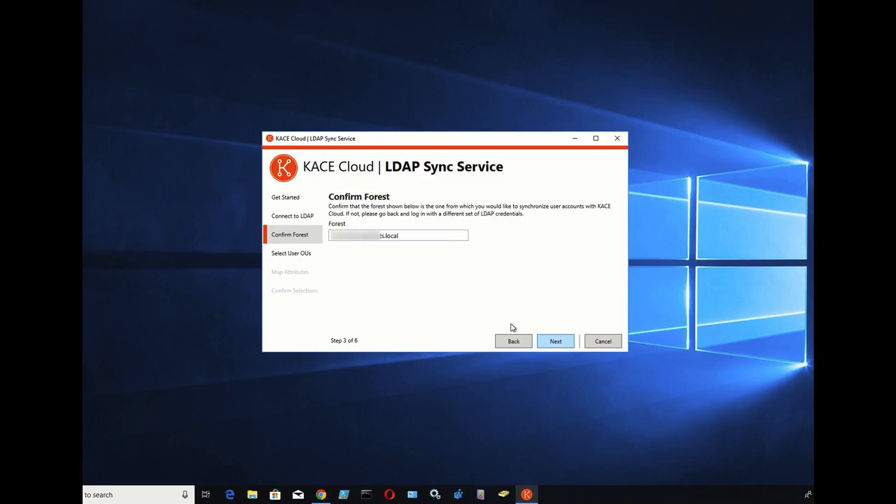
Check the forest for user synchronization, revisiting the LDAP connection details, and confirm it.
click(403, 238)
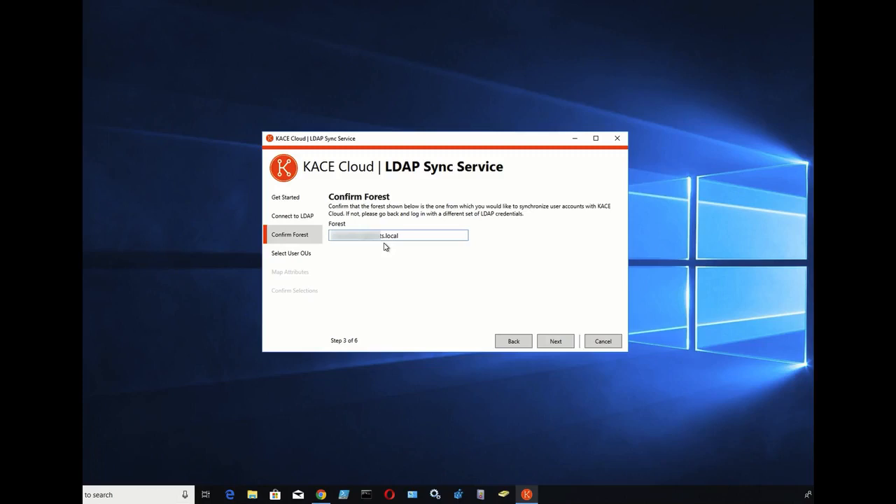
click(521, 343)
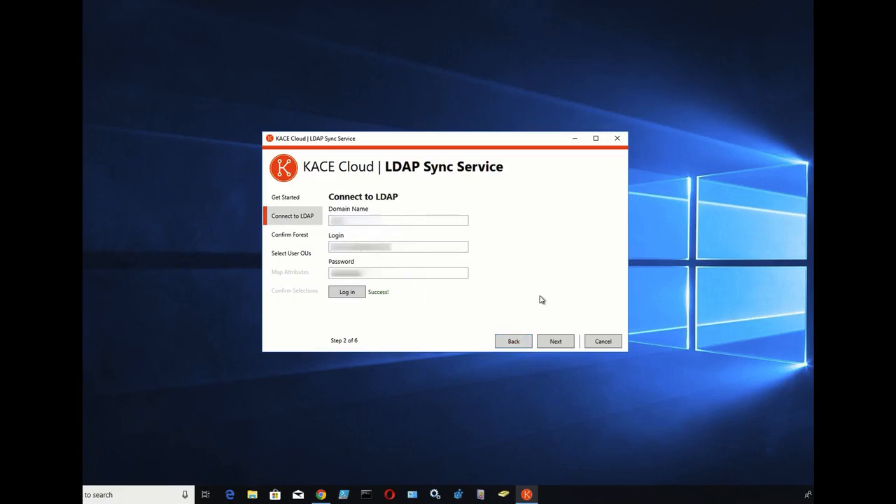
click(565, 343)
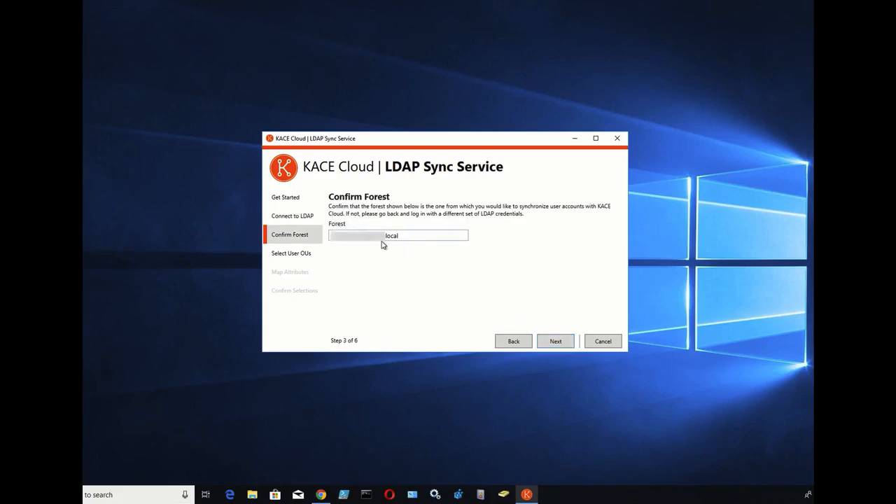
click(556, 341)
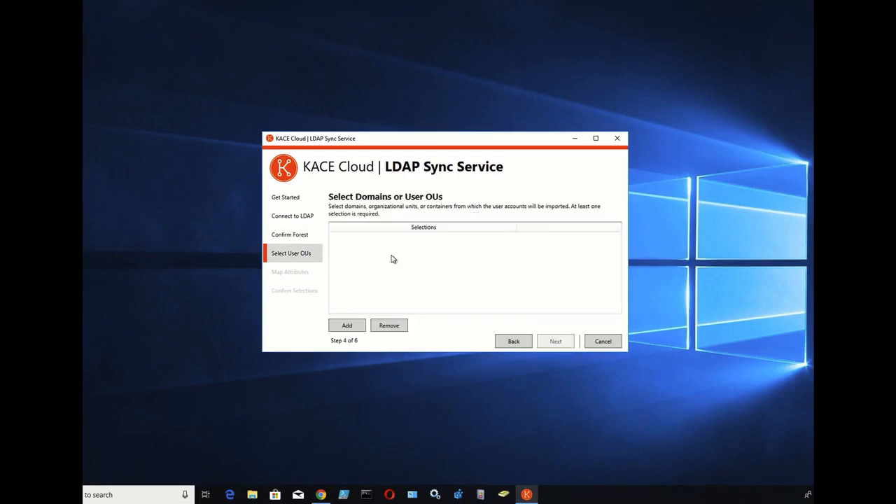
Add the TestAdmins OU as the import source and auto-populate Email Address and Full Name with the mail and displayName attributes.
click(347, 326)
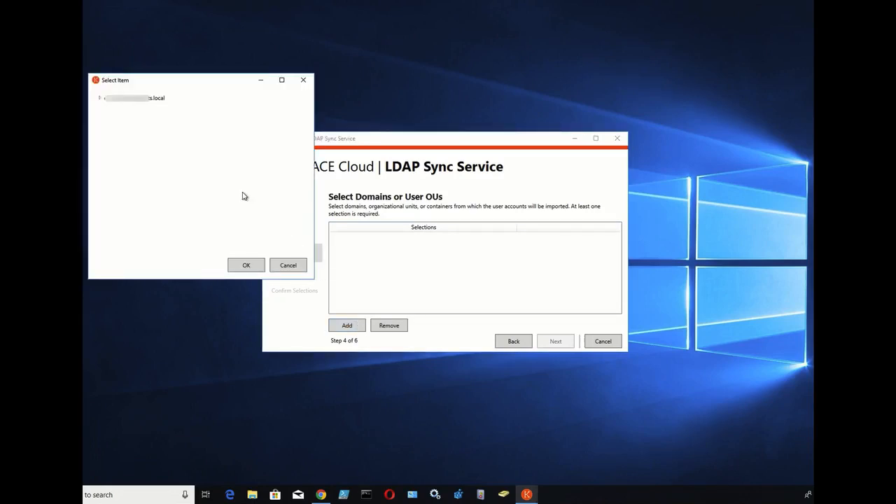
click(100, 98)
click(110, 108)
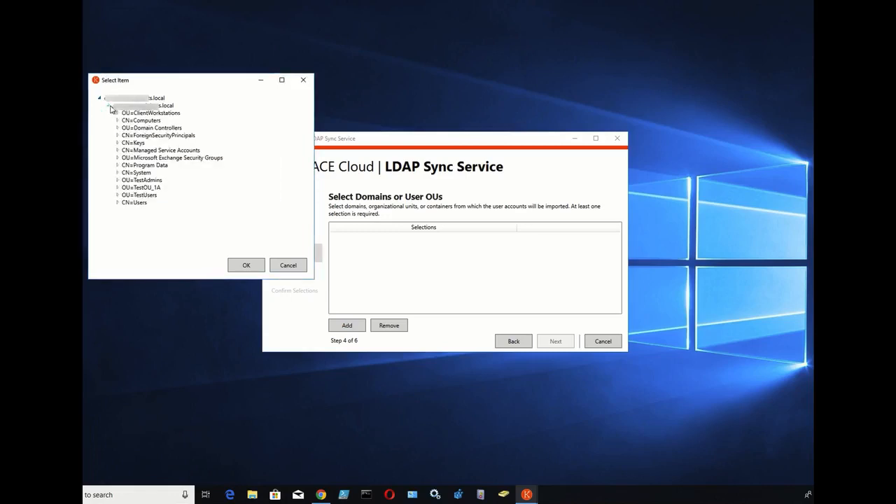
click(142, 181)
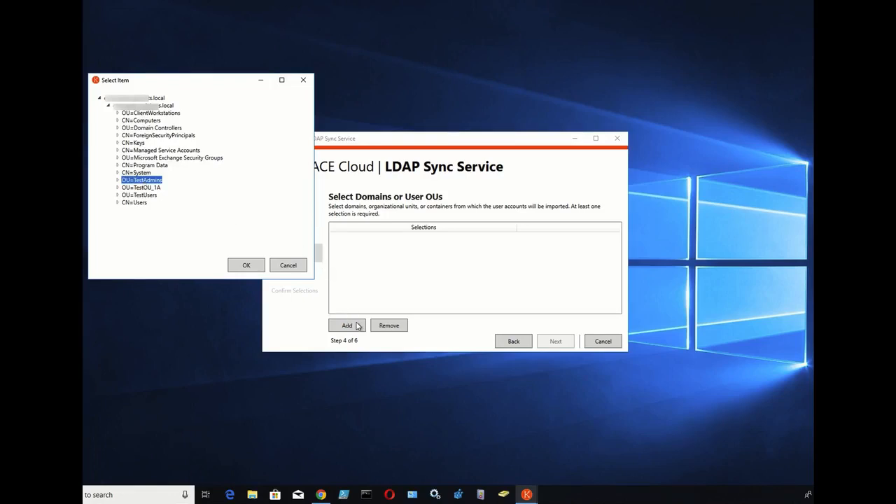
click(245, 265)
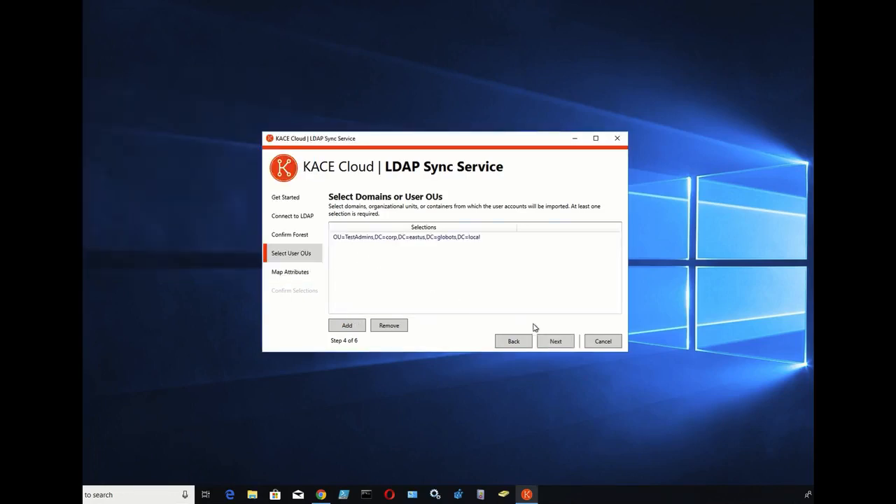
click(567, 346)
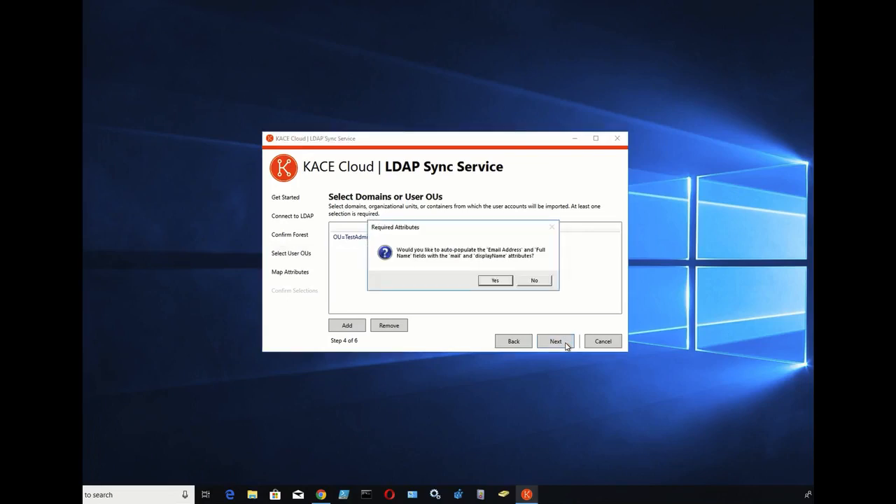
click(497, 281)
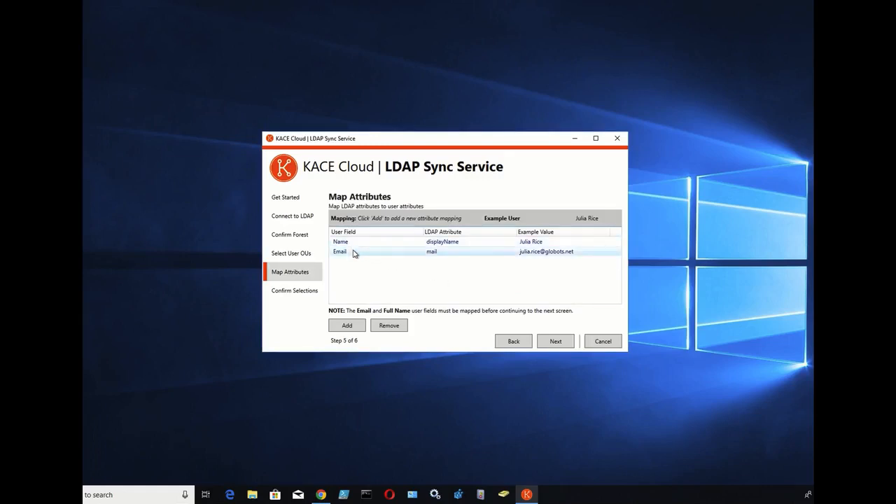
Add a mapping that links a custom user field named Username to the LDAP attribute name.
click(348, 326)
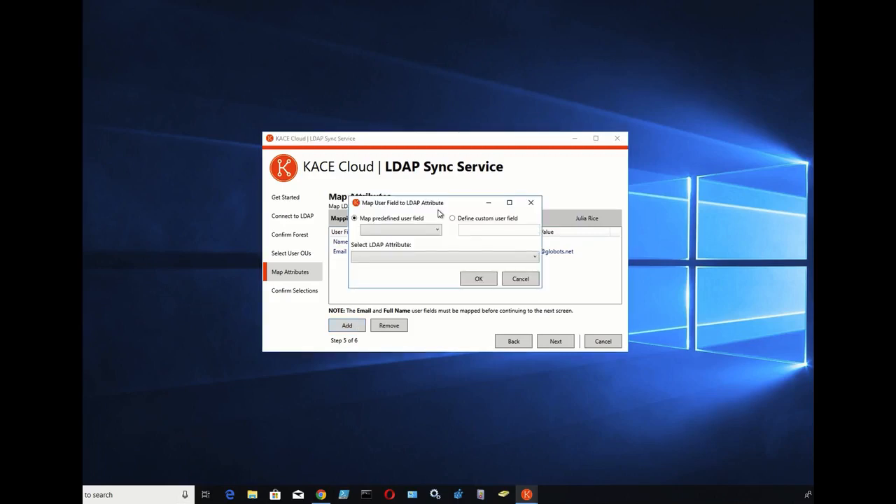
click(452, 219)
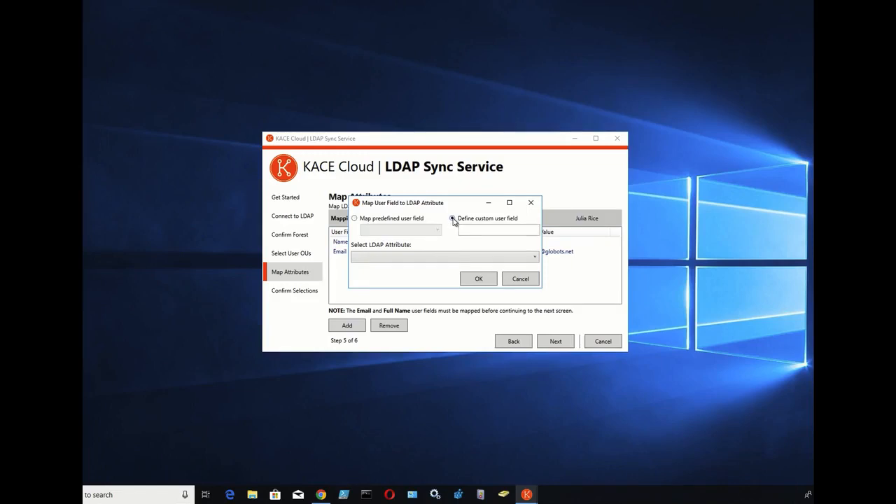
click(465, 230)
text(Username)
click(473, 258)
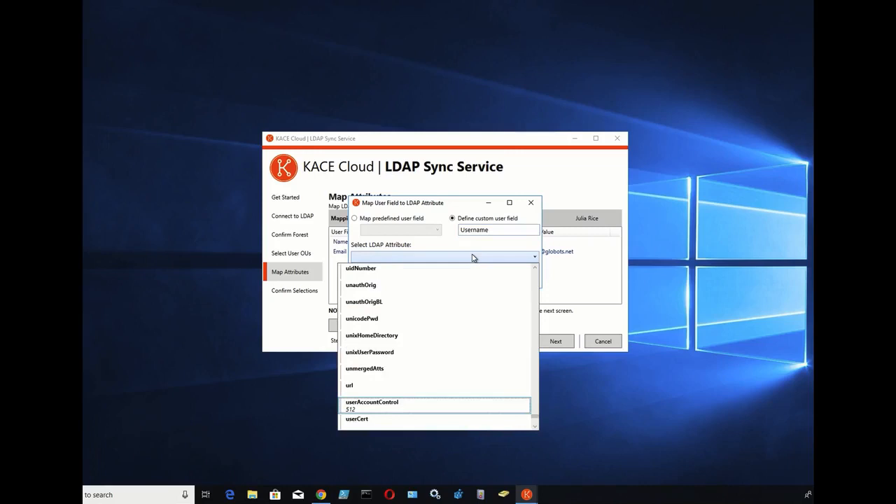
key(n)
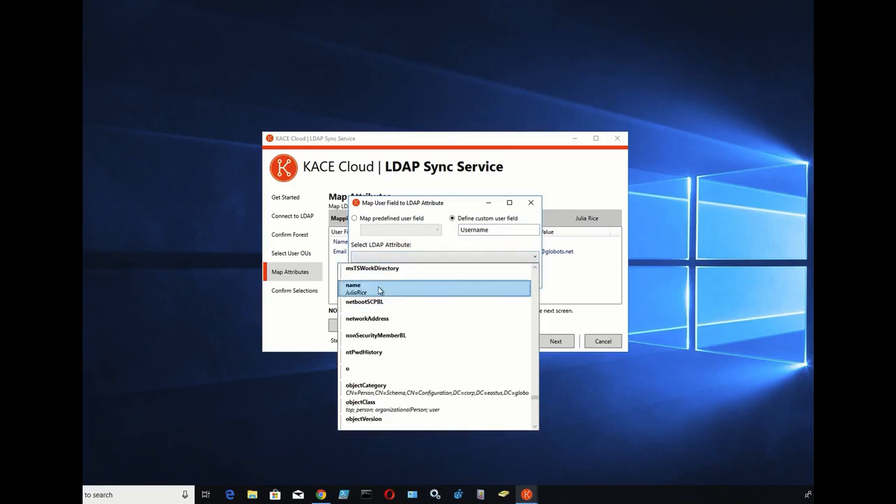
click(379, 290)
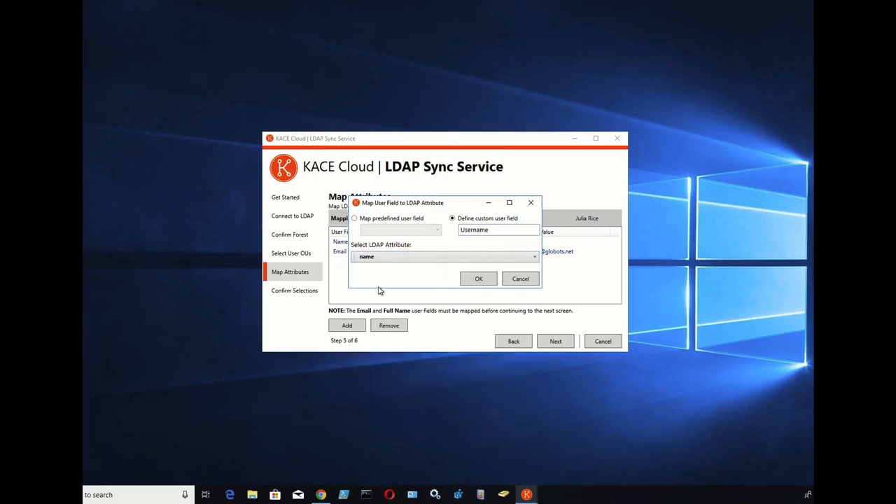
click(490, 283)
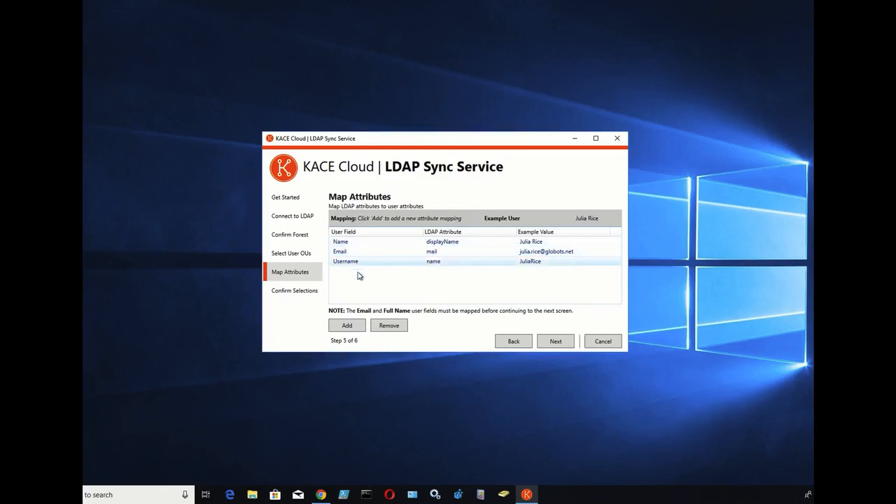
Add a mapping that links a custom user field named Manager to the LDAP attribute manager.
click(360, 330)
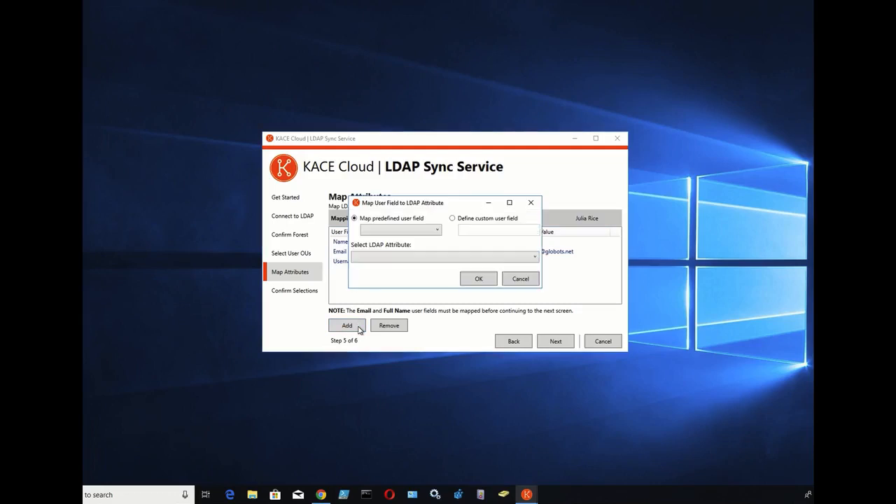
click(452, 220)
click(479, 230)
text(Manager)
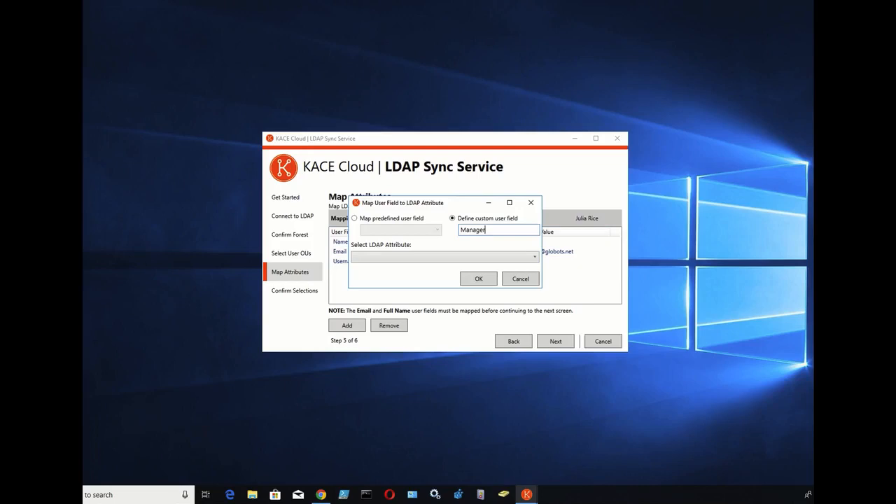
click(464, 259)
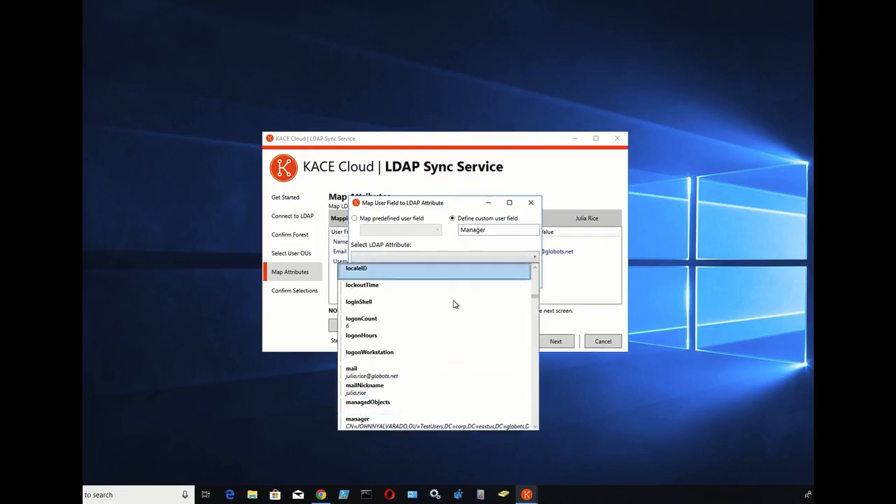
scroll(398, 426, down, 1)
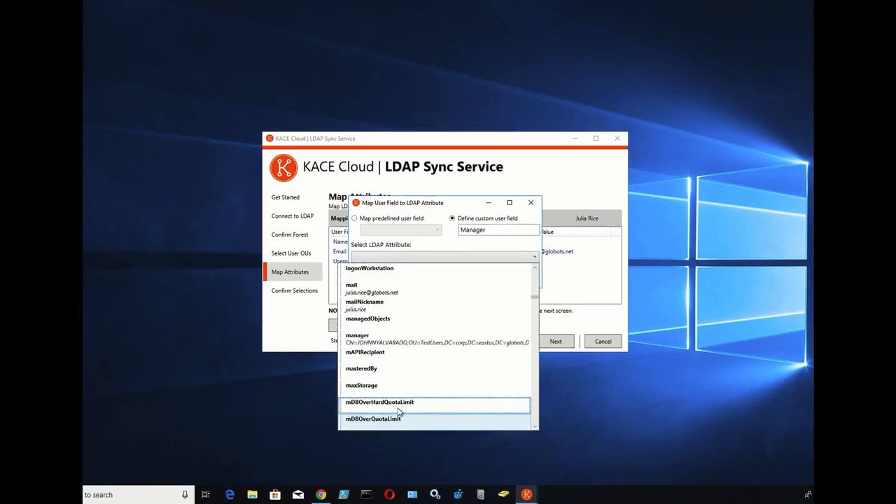
click(395, 343)
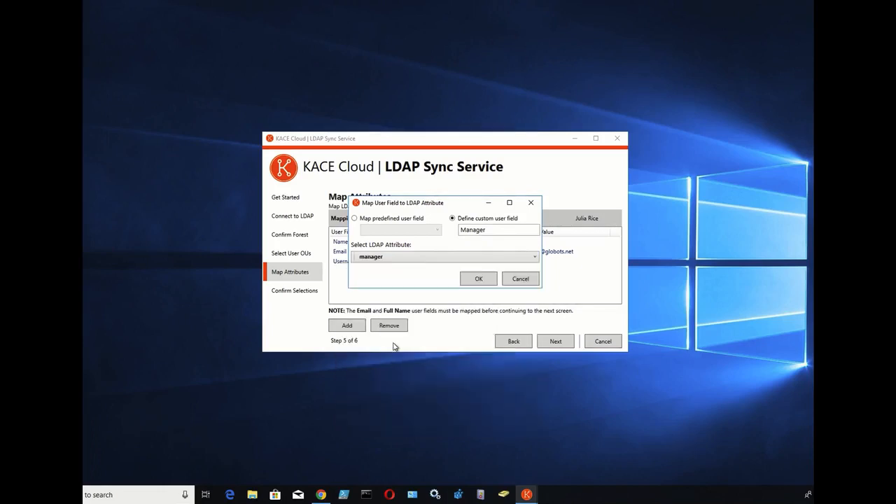
click(480, 280)
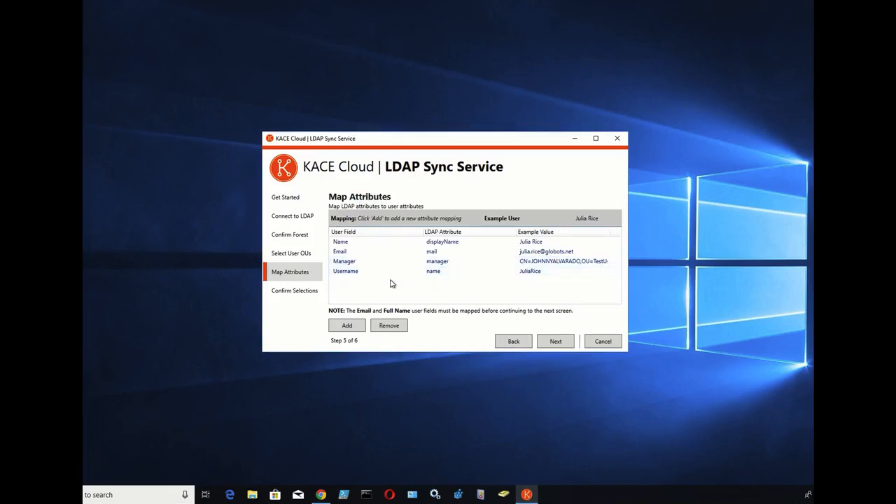
click(347, 325)
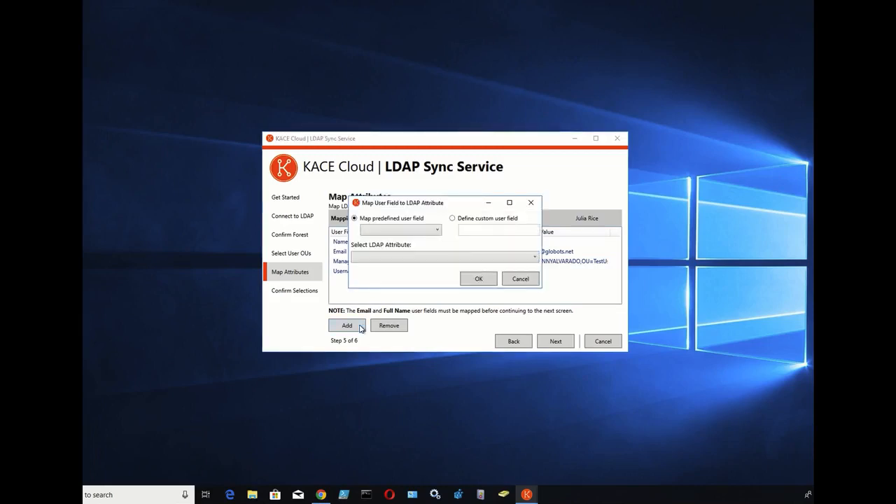
click(435, 229)
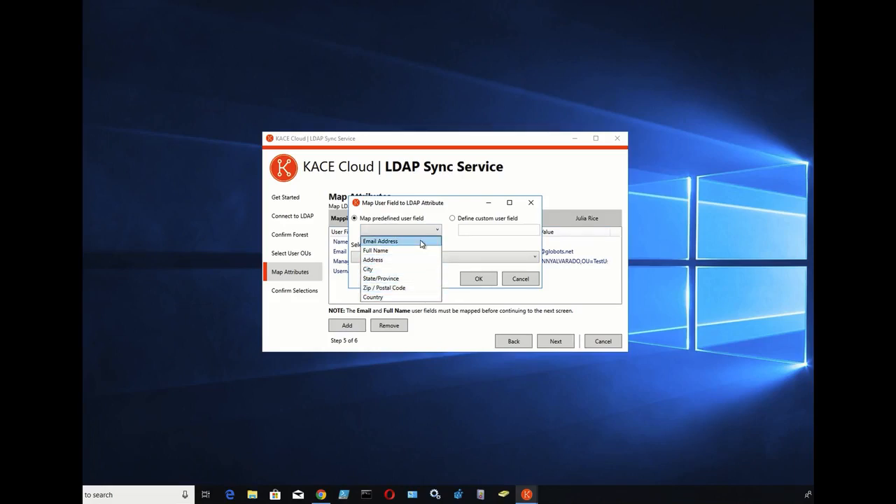
click(520, 279)
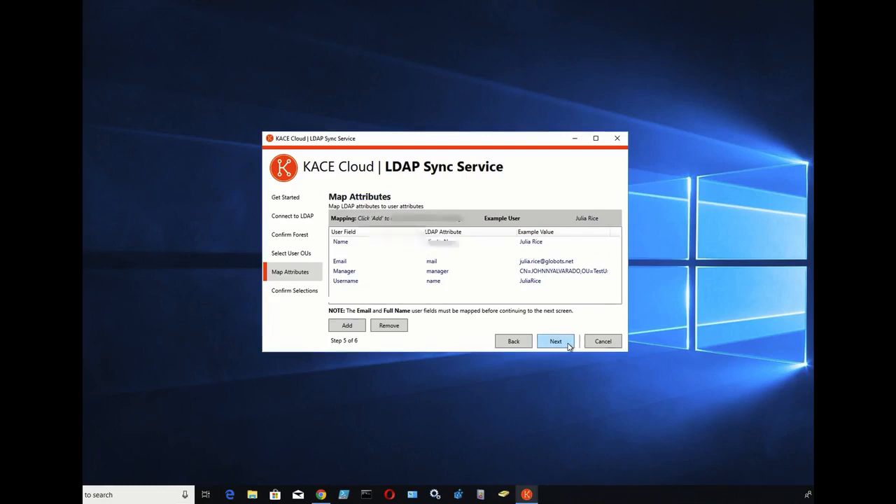
Proceed to the final confirmation, review the selections, and save the sync configuration.
click(567, 341)
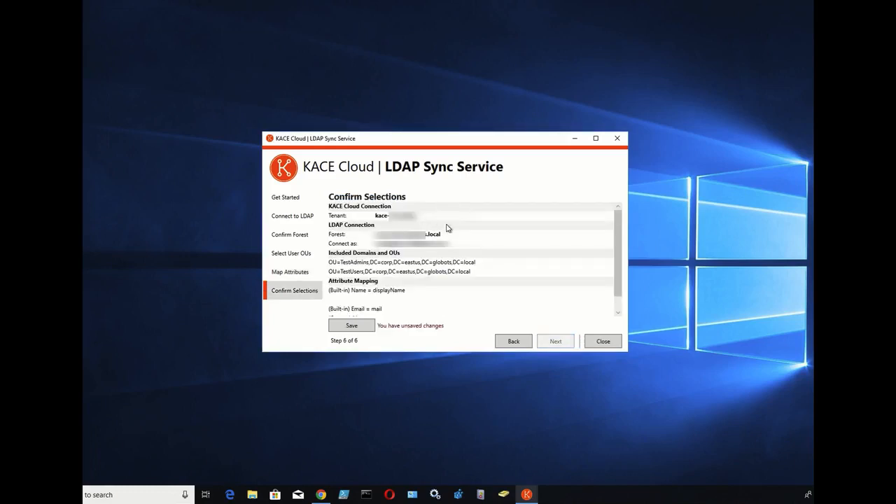
scroll(474, 276, down, 1)
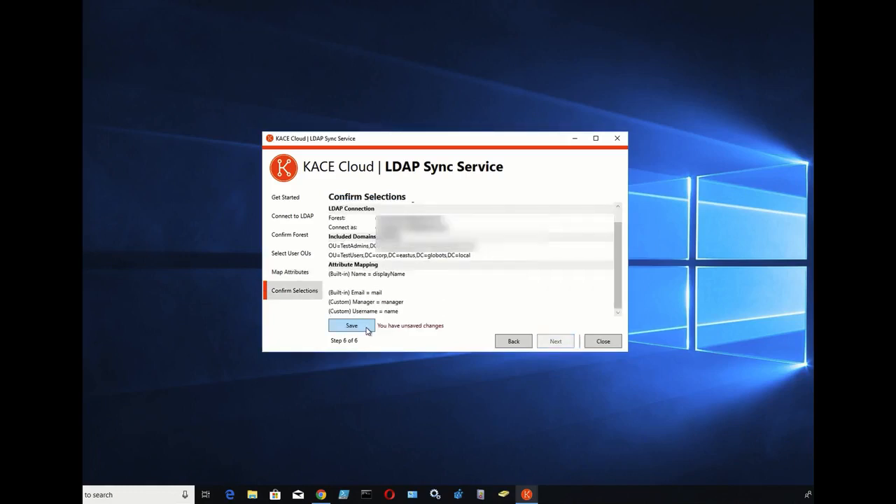
click(352, 326)
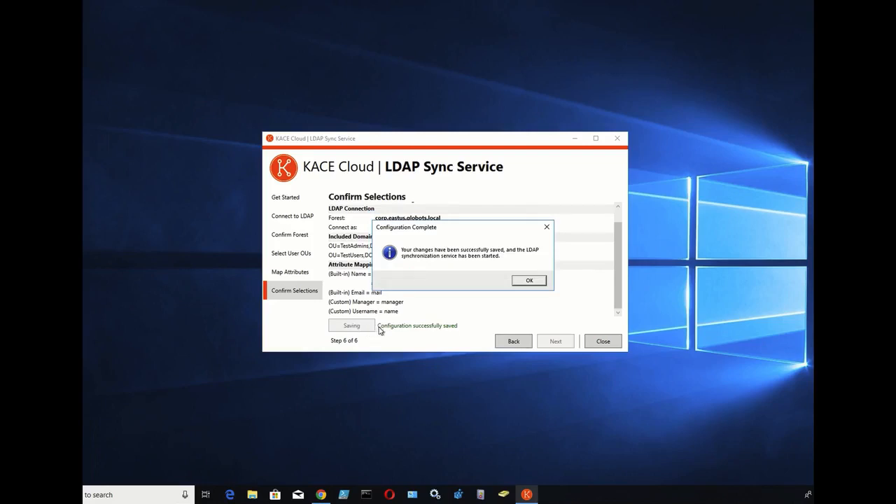
click(520, 283)
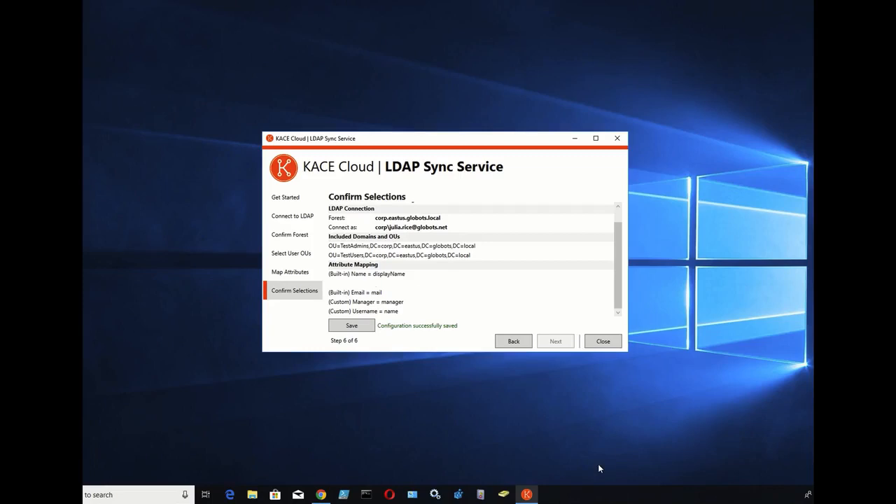
Switch to Chrome and sign in to KACE Cloud Mobile Device Manager with the prefilled credentials.
click(323, 496)
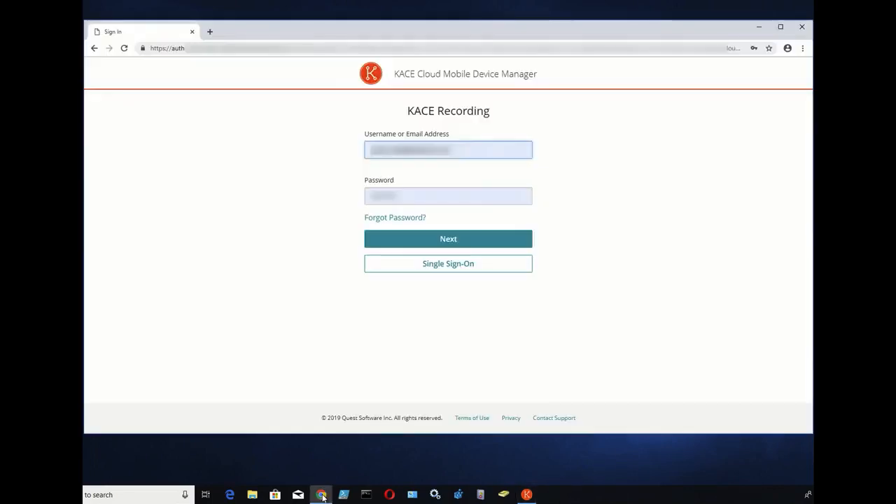
click(466, 244)
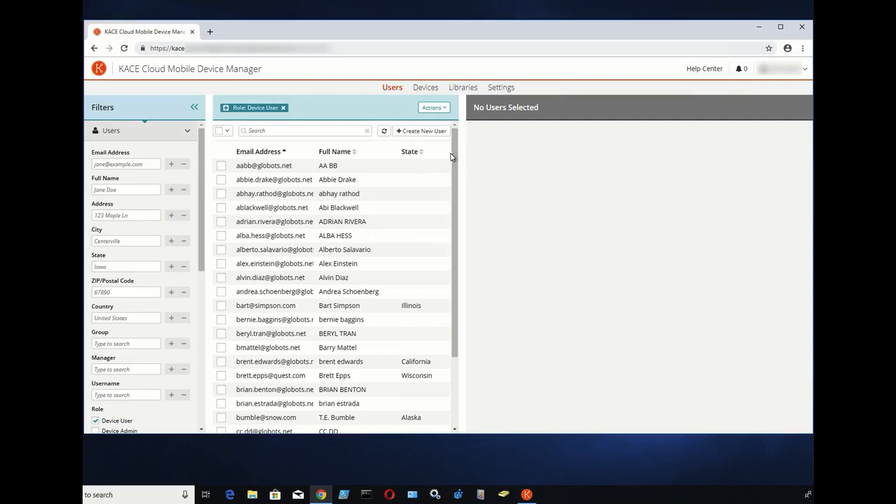
Look through the Device User list and filter it by the email address text globots.
drag(456, 166, 459, 266)
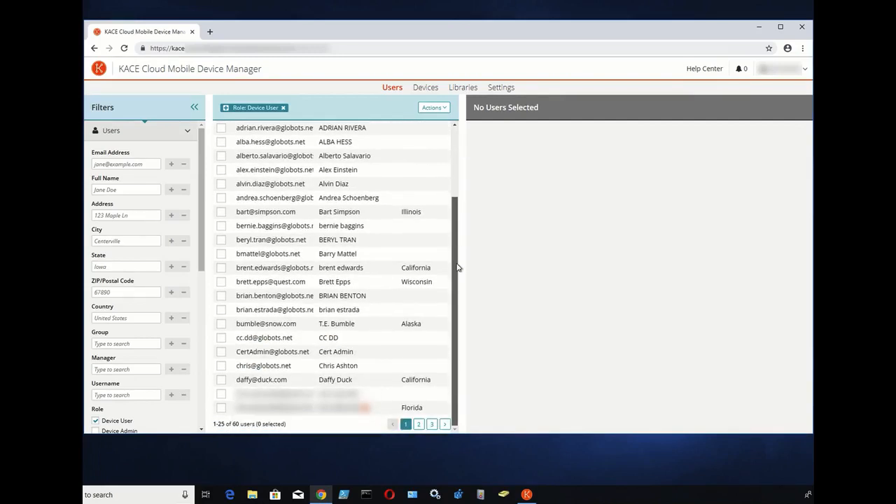
double_click(236, 425)
click(319, 425)
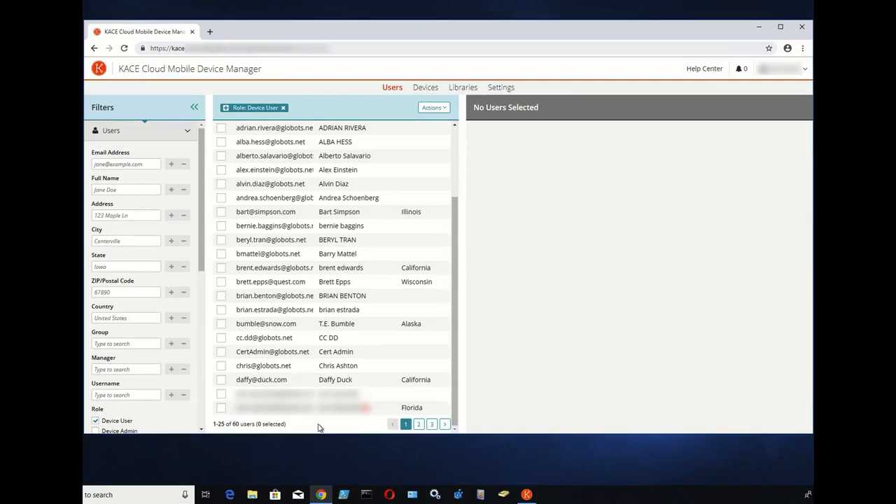
drag(456, 199, 457, 131)
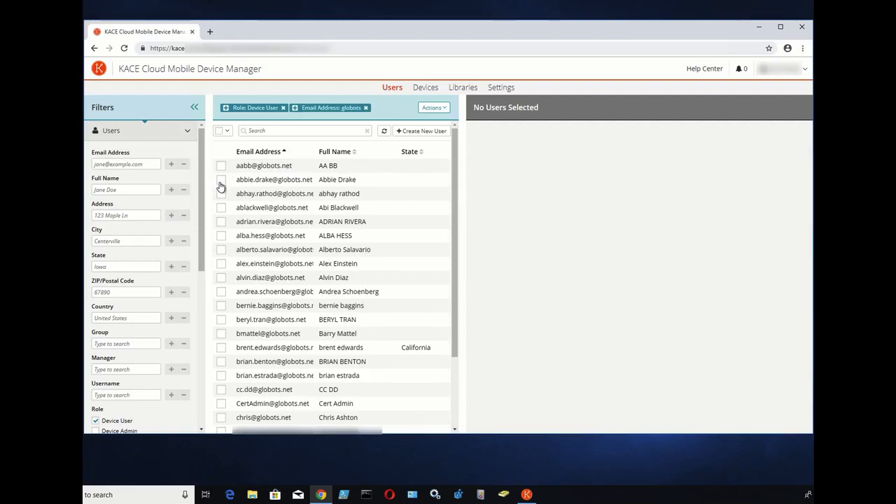
Show the second listed user's details, check the Manager and Username filters, and collapse the user filters.
click(220, 181)
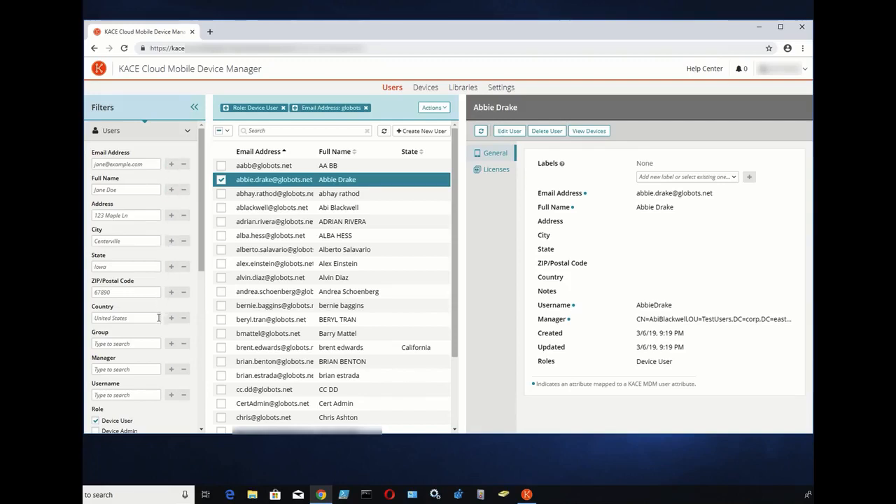
click(141, 369)
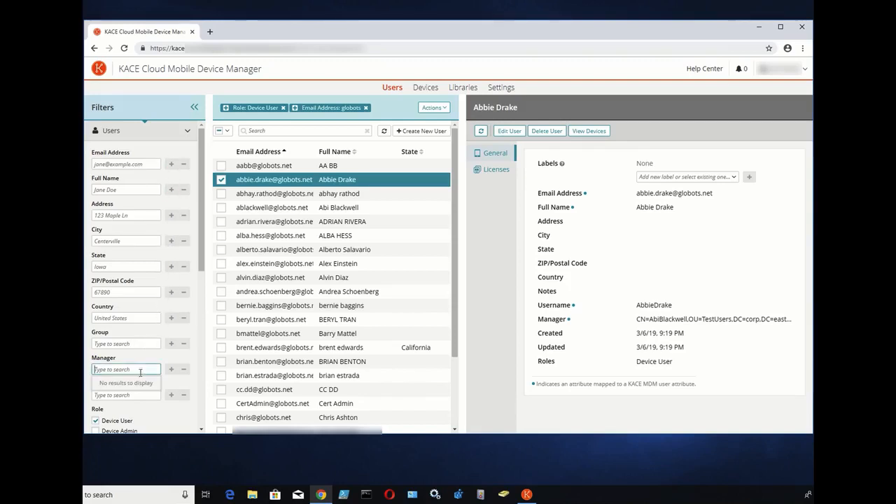
click(133, 395)
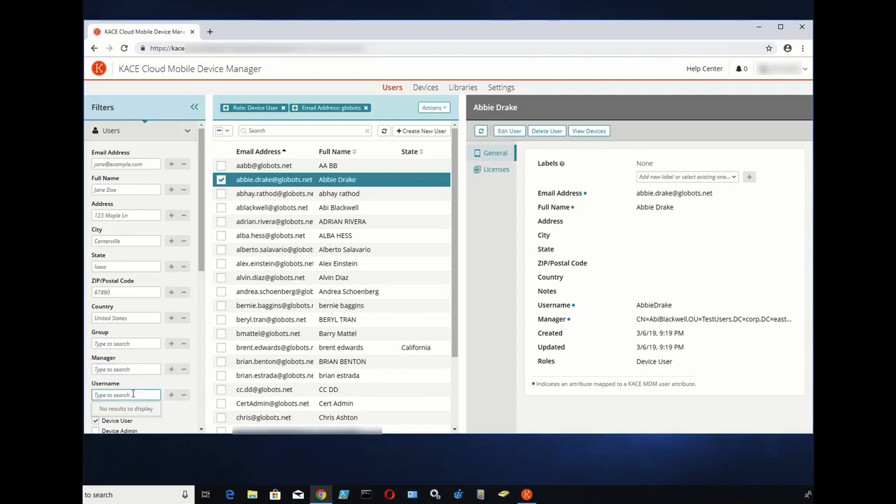
click(187, 131)
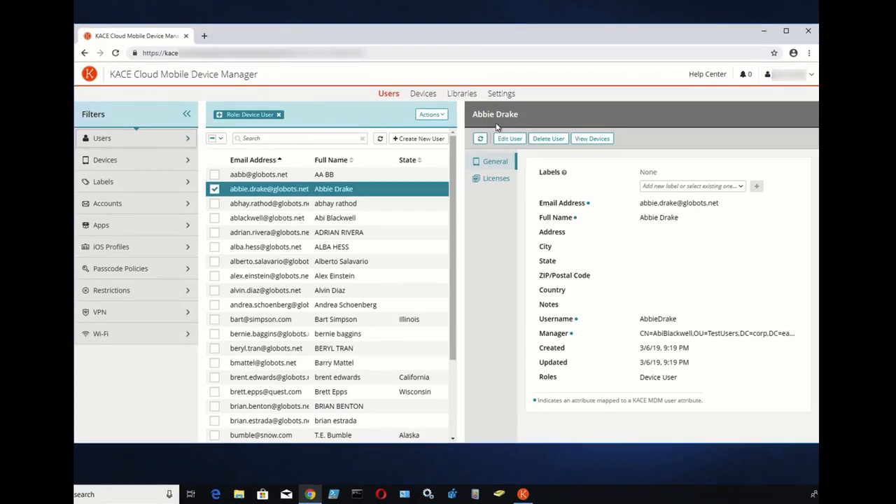
Open the Help Center and bring up the LDAP Sync Service topics under Device Management.
click(706, 75)
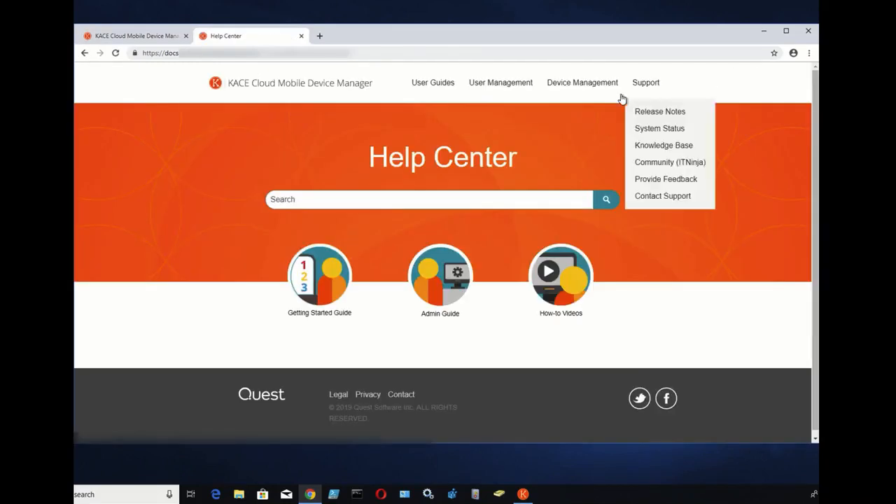
mouse_move(595, 89)
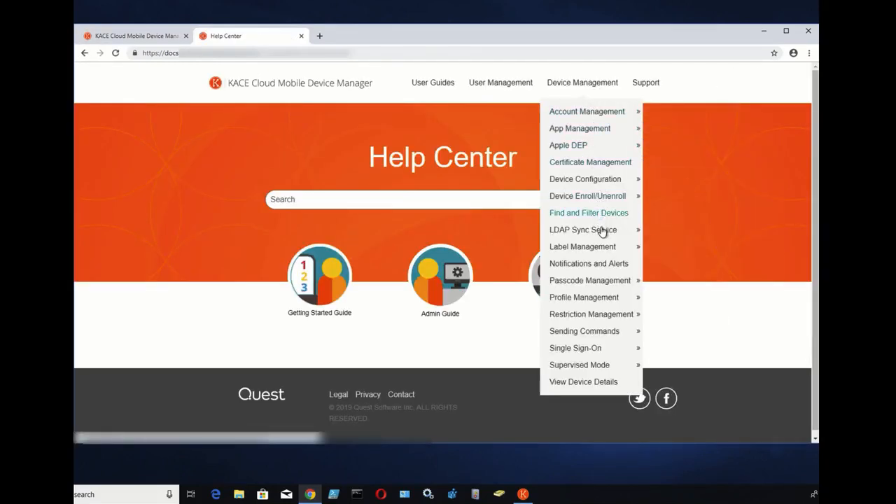
mouse_move(603, 234)
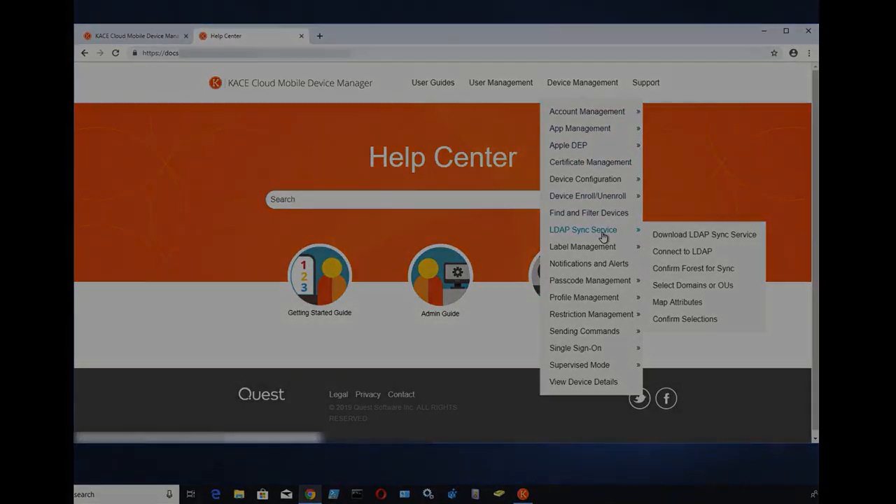